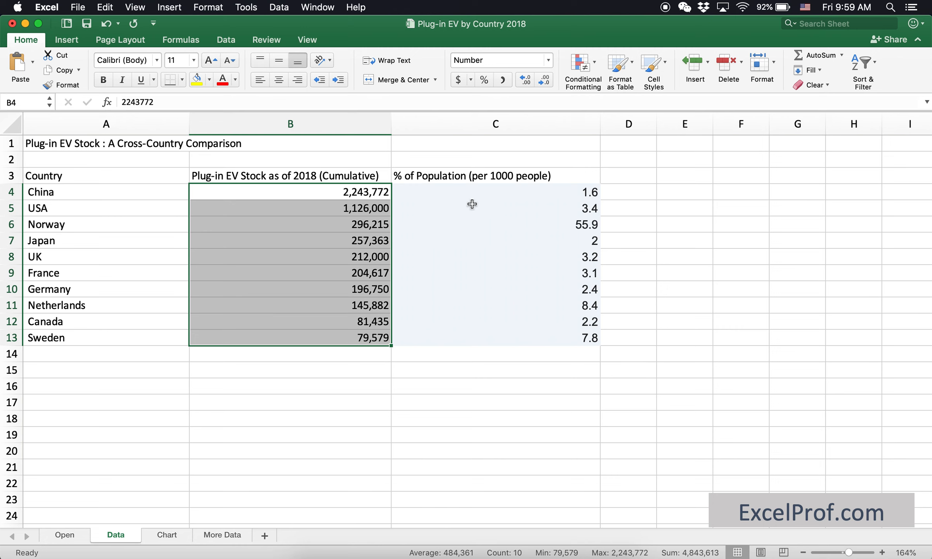
Insert a column chart from the country data in A3:C13 and enlarge it on the sheet.
drag(483, 190, 491, 336)
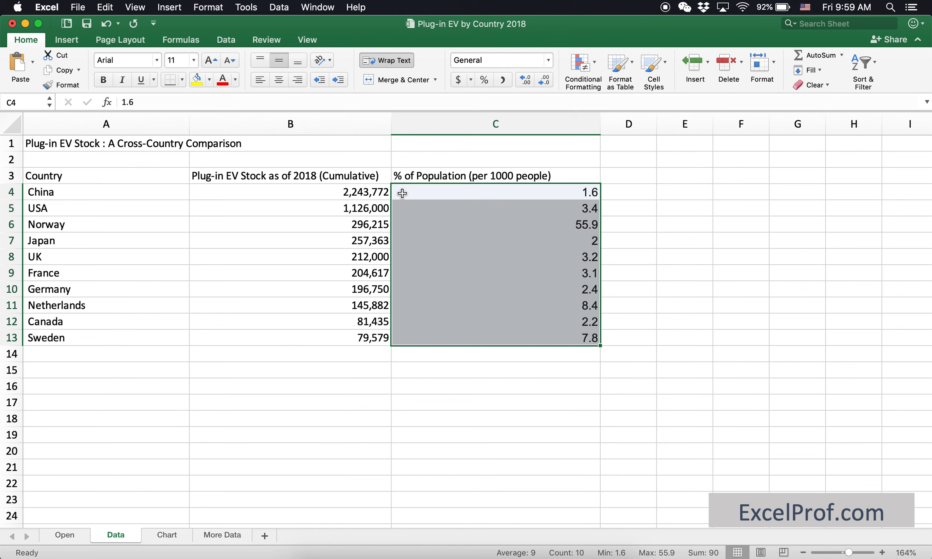
drag(354, 193, 453, 337)
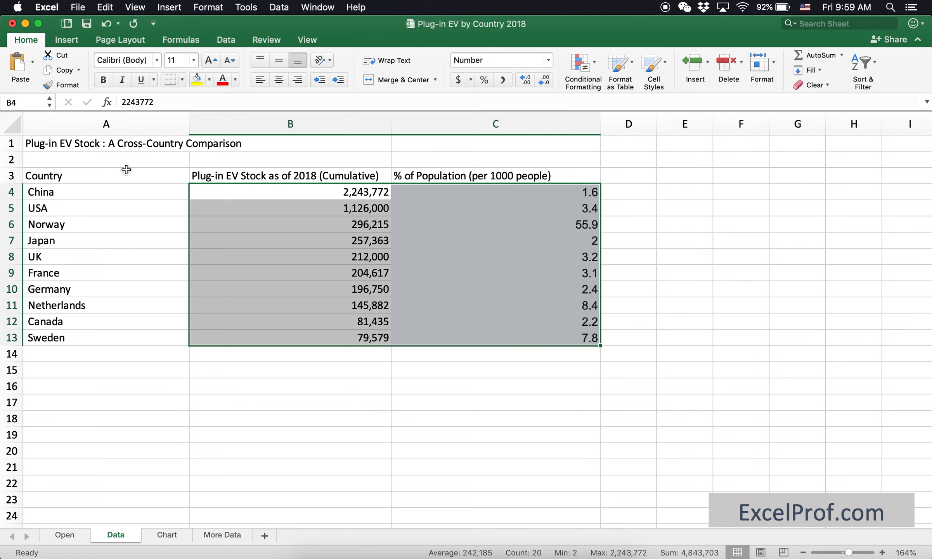
drag(128, 174, 458, 336)
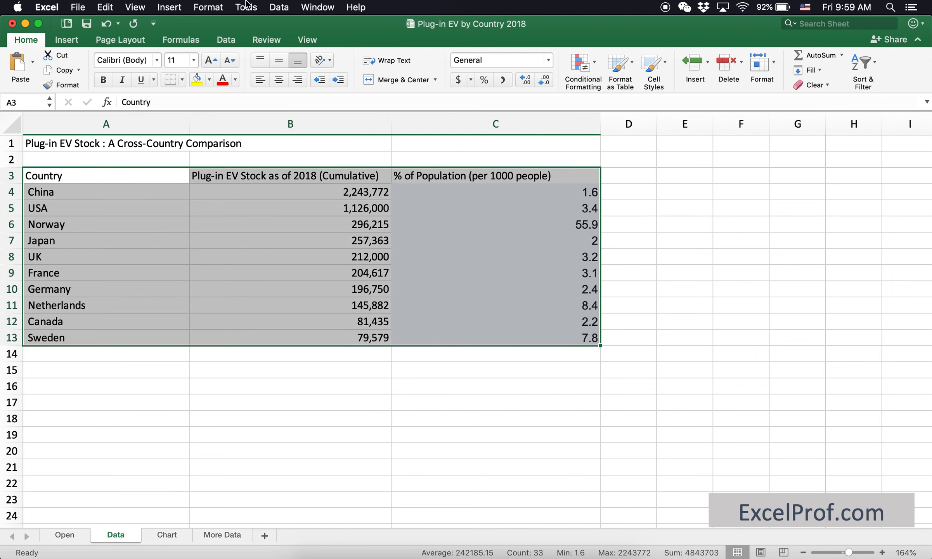
click(179, 11)
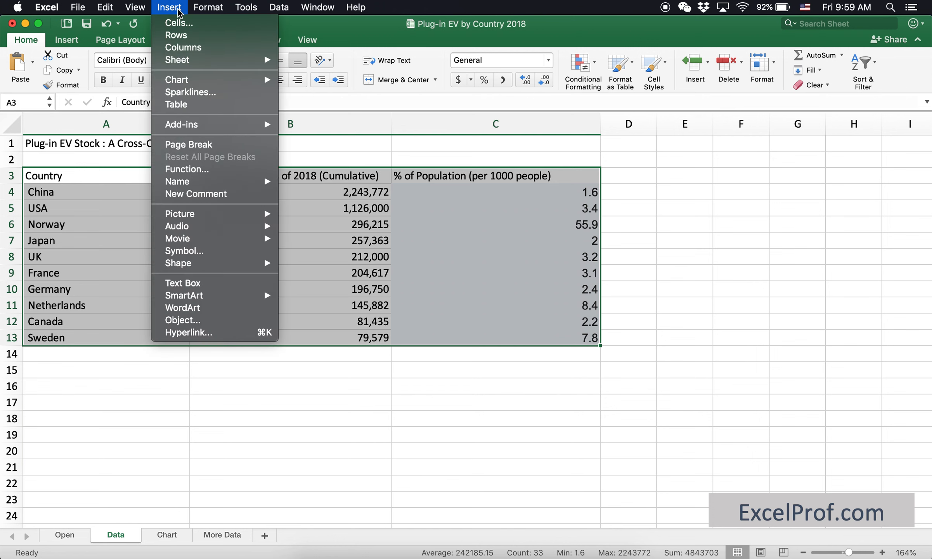
mouse_move(228, 82)
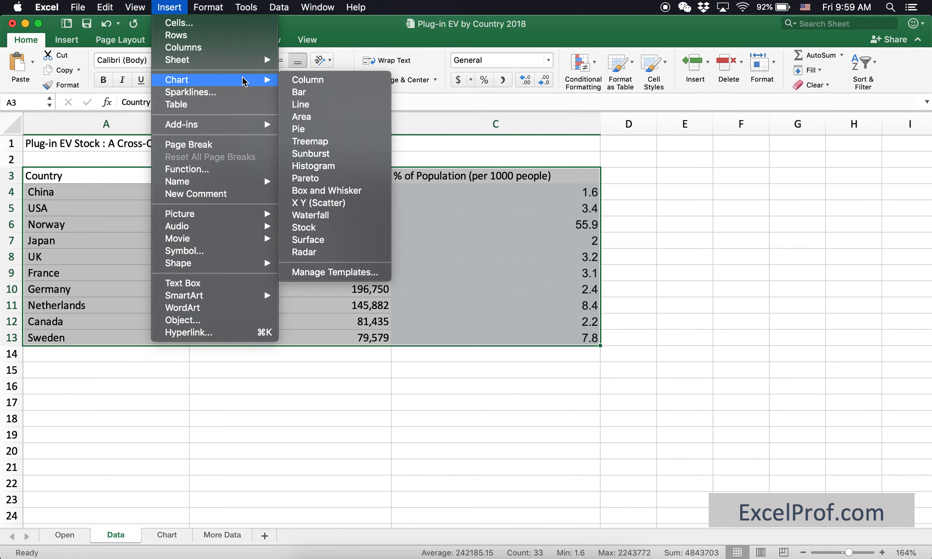
click(319, 88)
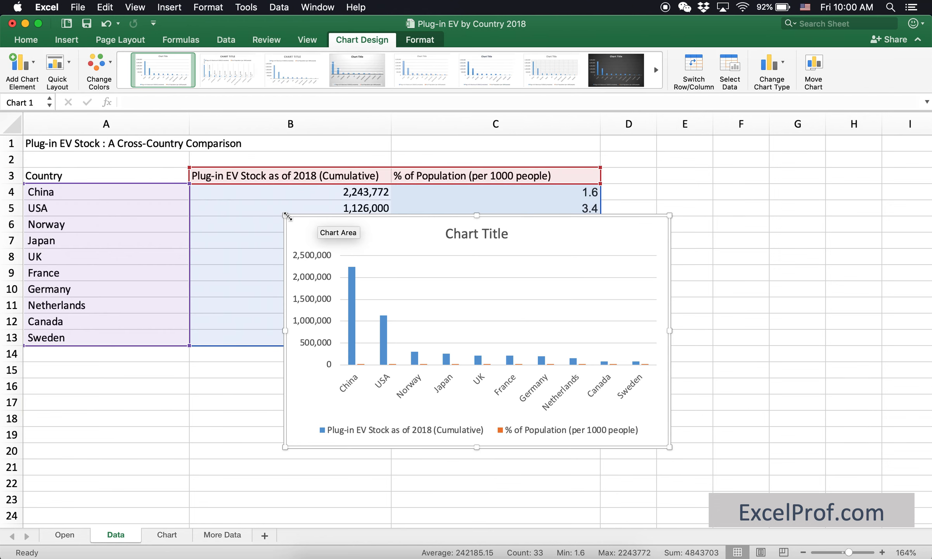
drag(285, 215, 233, 148)
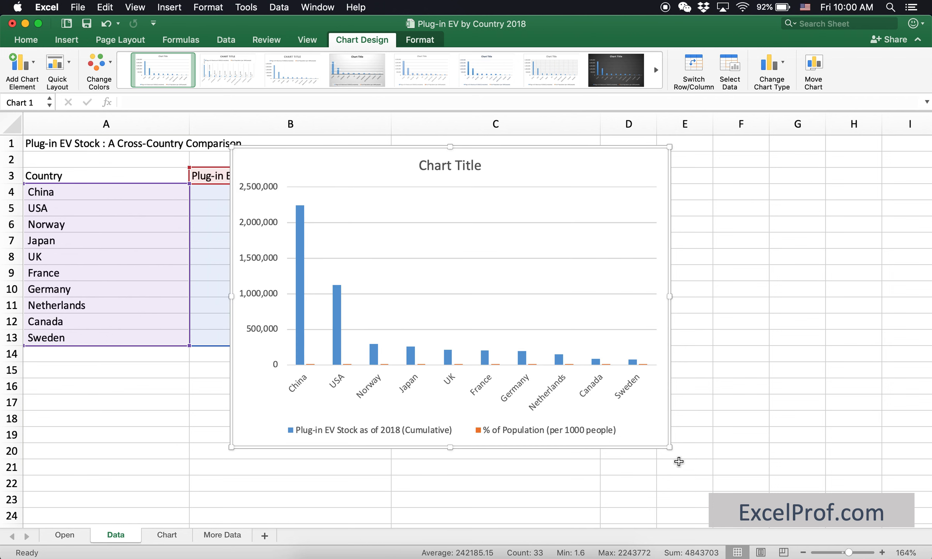
drag(669, 447, 696, 454)
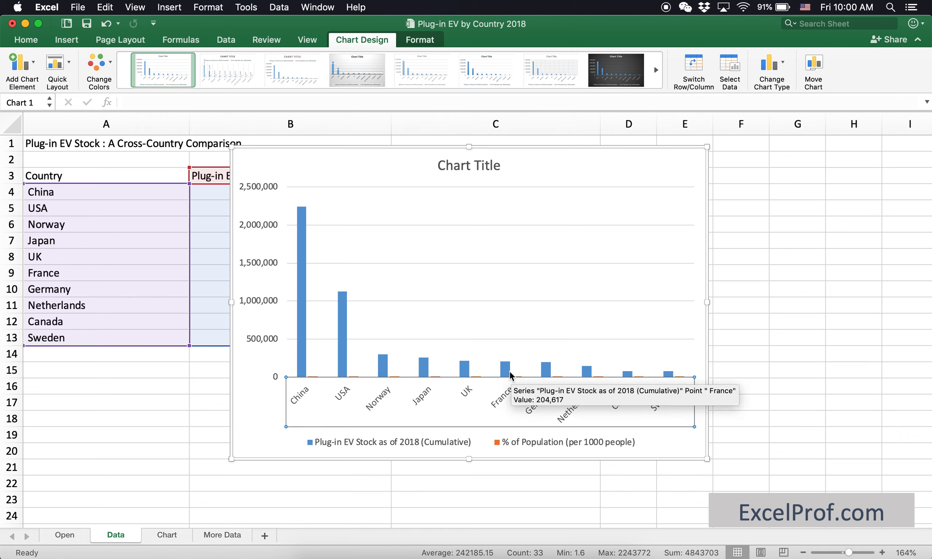
Change the chart to a combo of clustered columns and a line on the secondary axis.
click(510, 372)
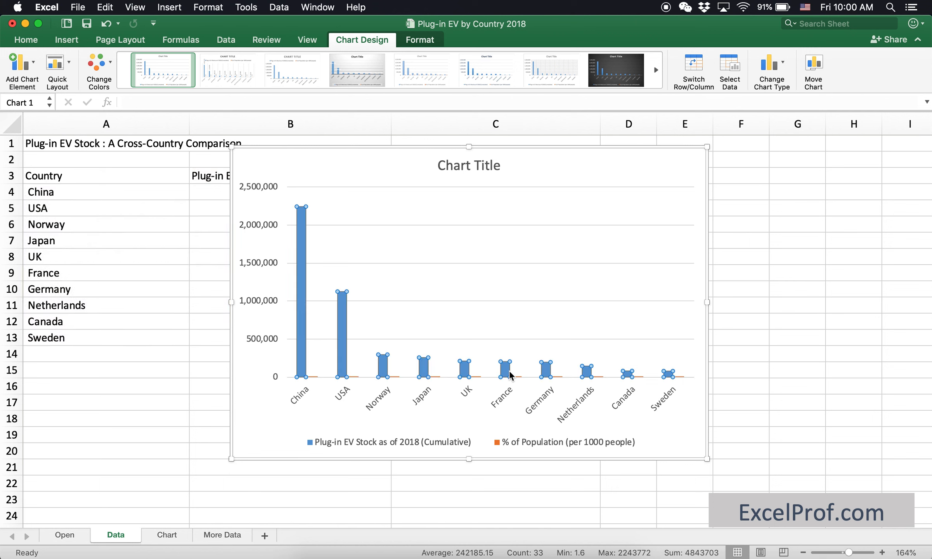
click(785, 65)
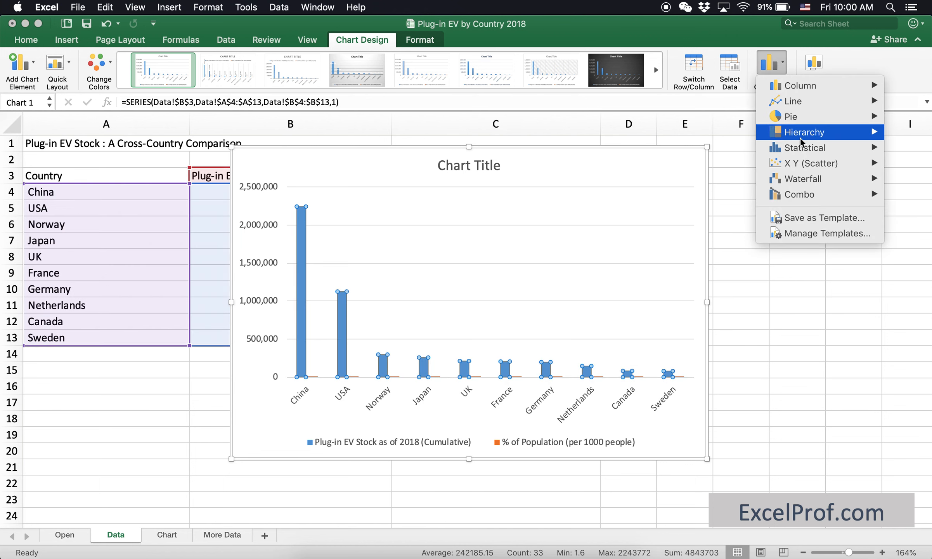
mouse_move(811, 196)
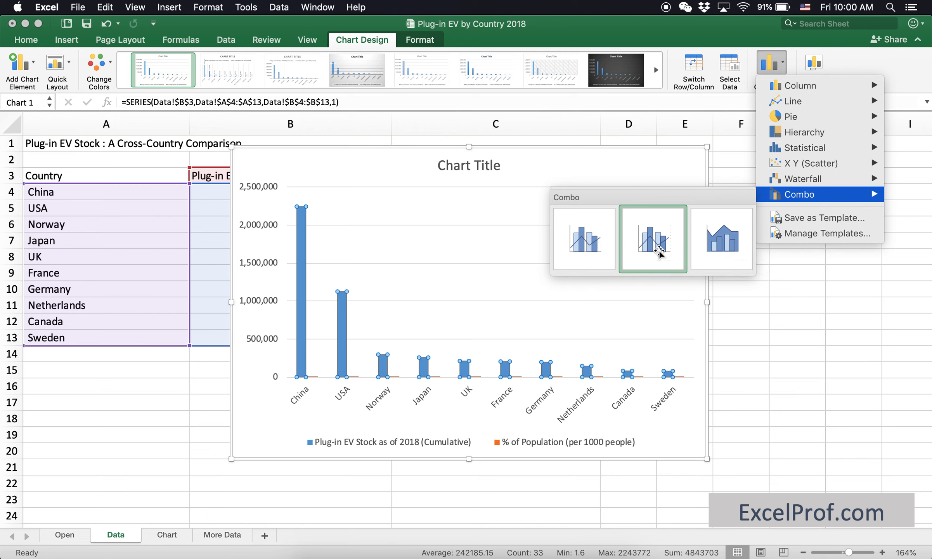
click(660, 252)
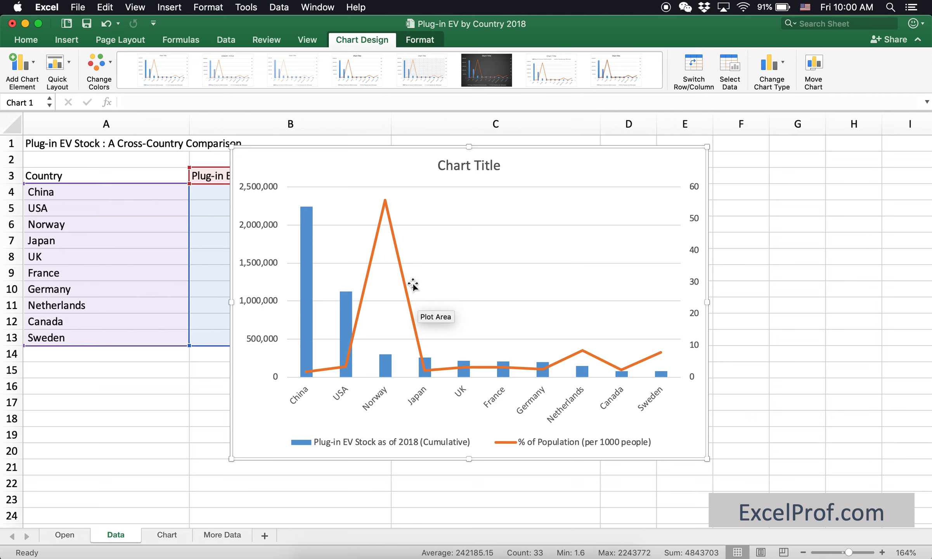
Change the % of Population (per 1000 people) series to a scatter chart showing markers only.
mouse_move(307, 251)
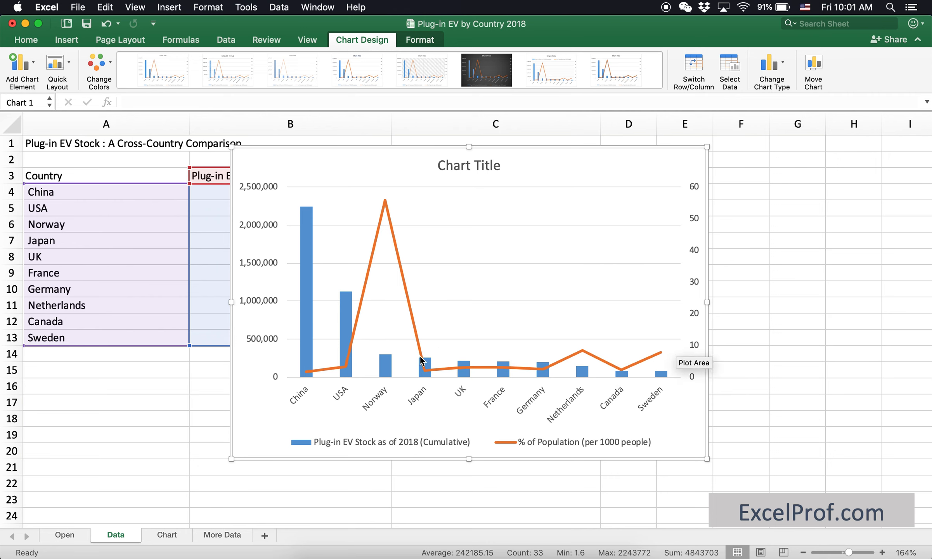
mouse_move(393, 373)
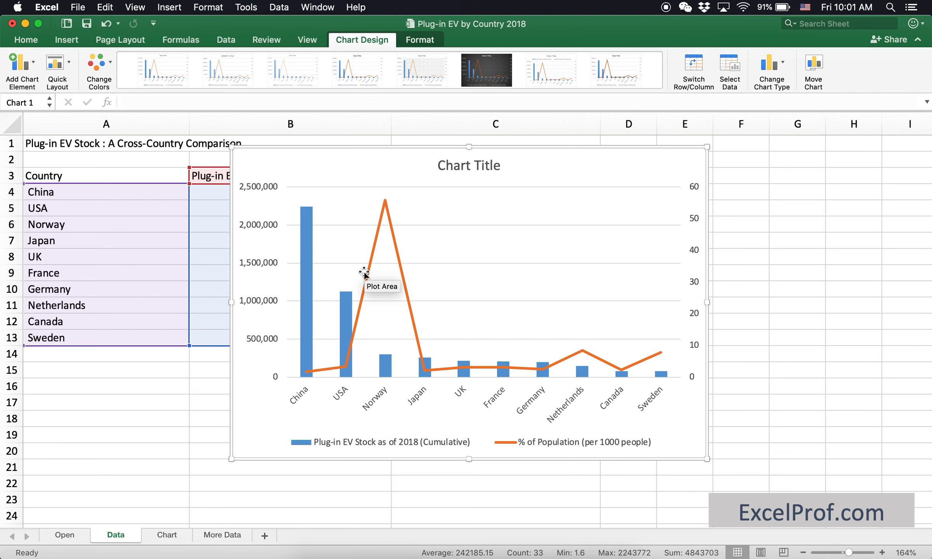
mouse_move(369, 270)
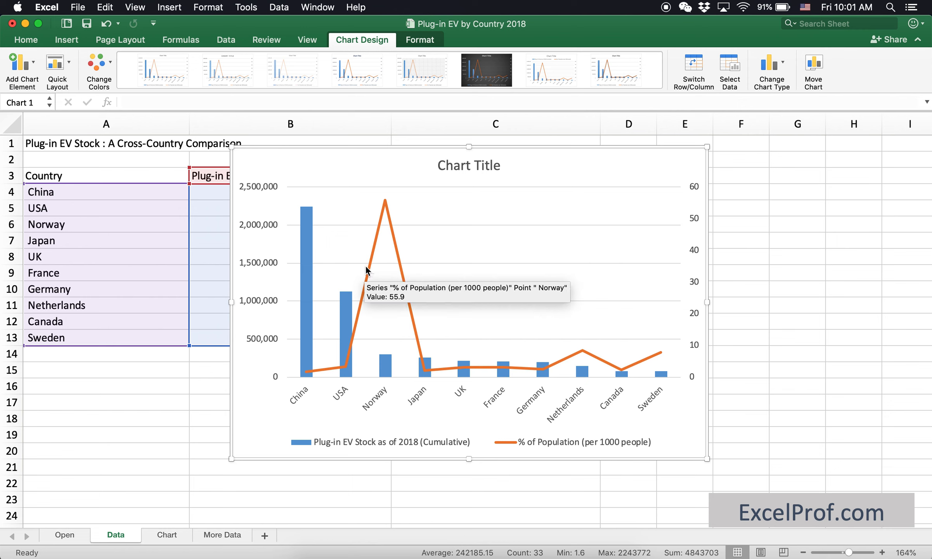
mouse_move(404, 267)
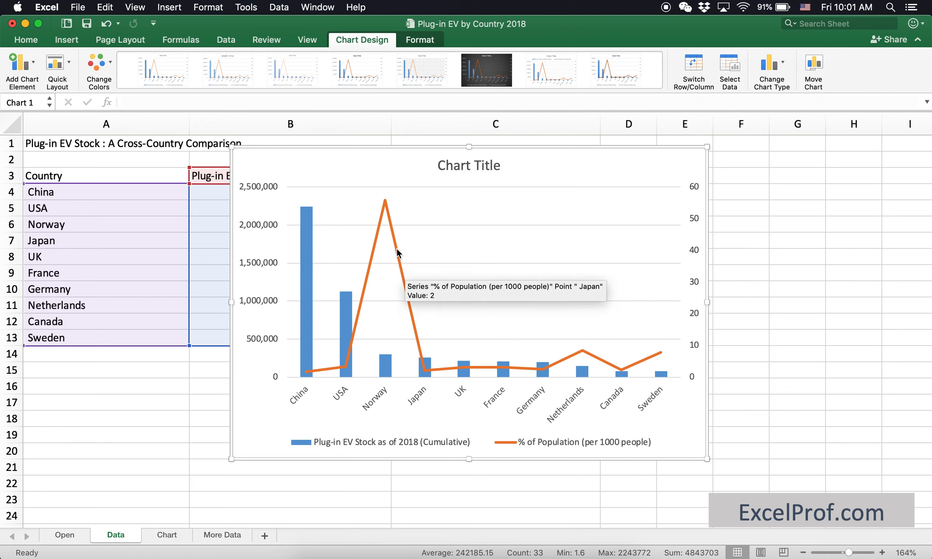
right_click(398, 253)
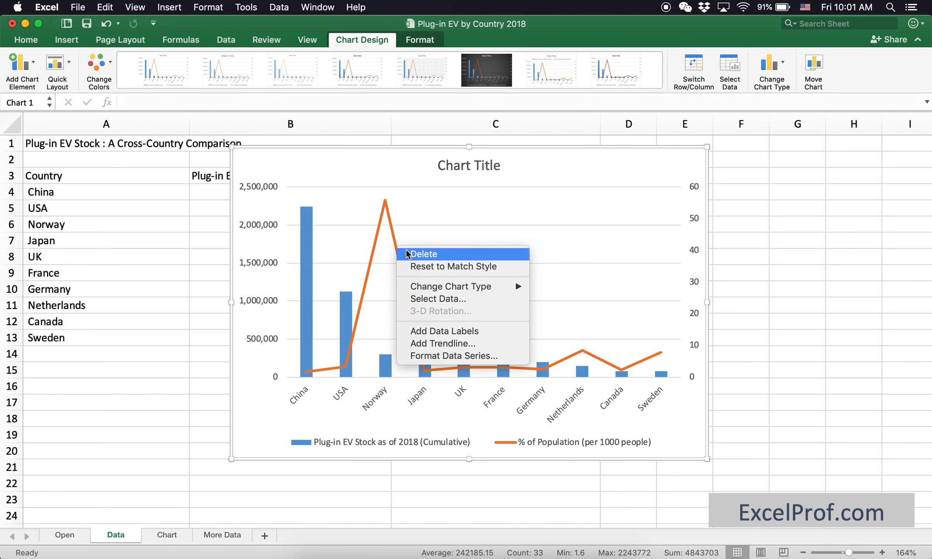
mouse_move(451, 286)
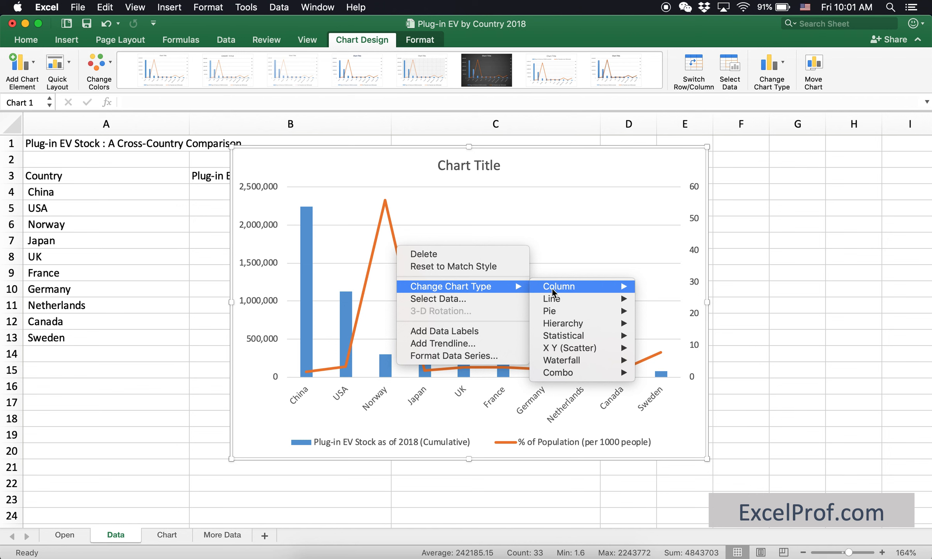
mouse_move(564, 287)
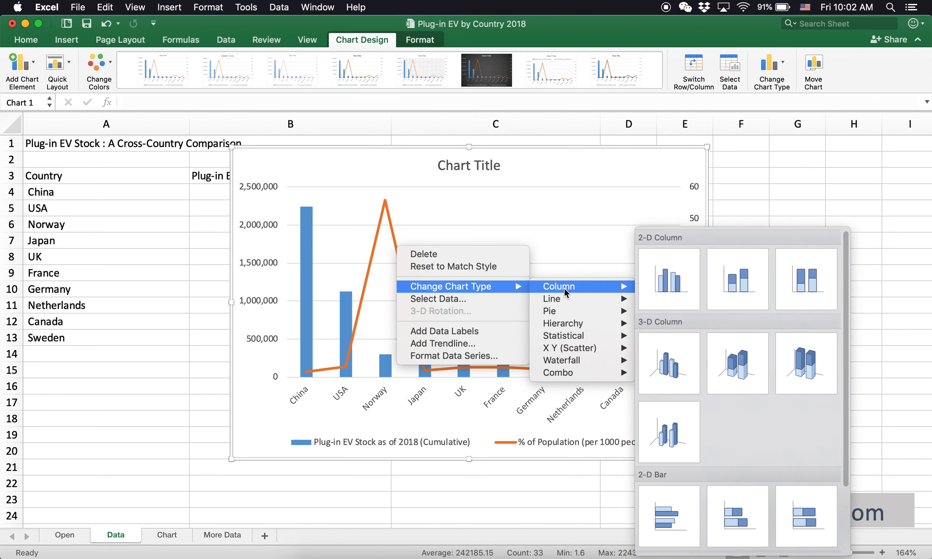
mouse_move(572, 348)
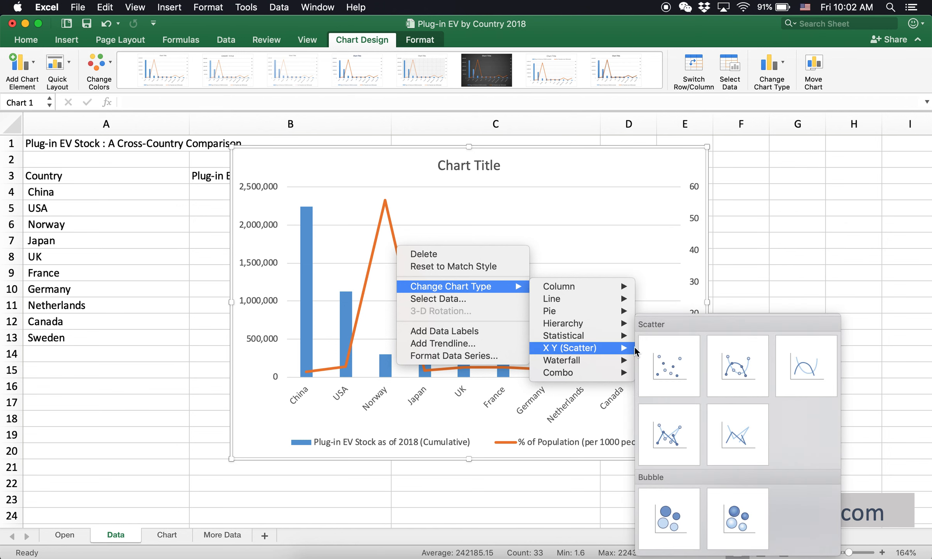
click(661, 368)
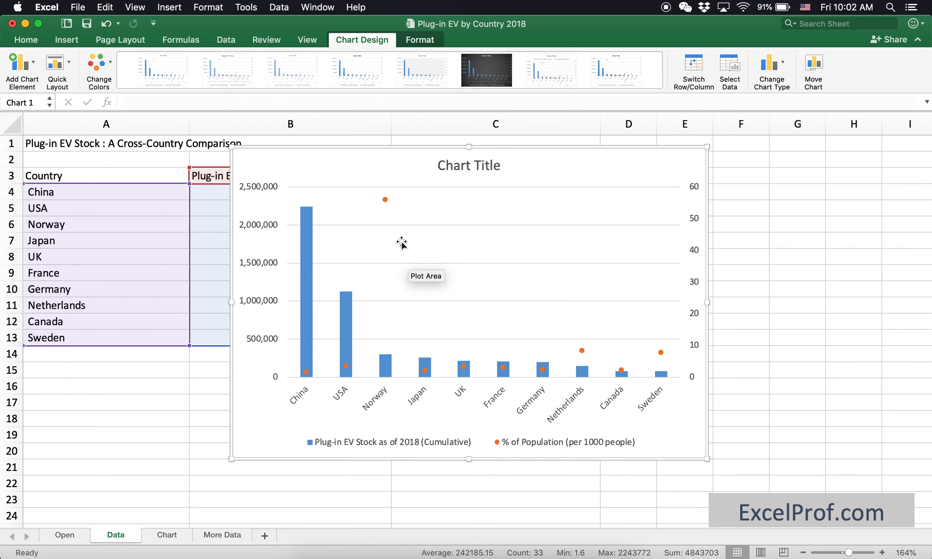
Change the % of Population (per 1000 people) series to Line with Markers.
right_click(386, 199)
mouse_move(432, 237)
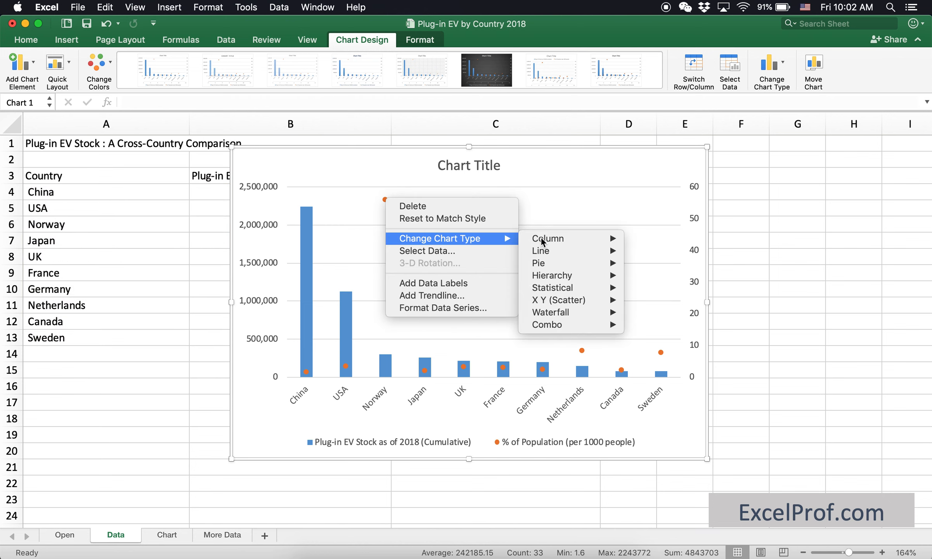
mouse_move(581, 253)
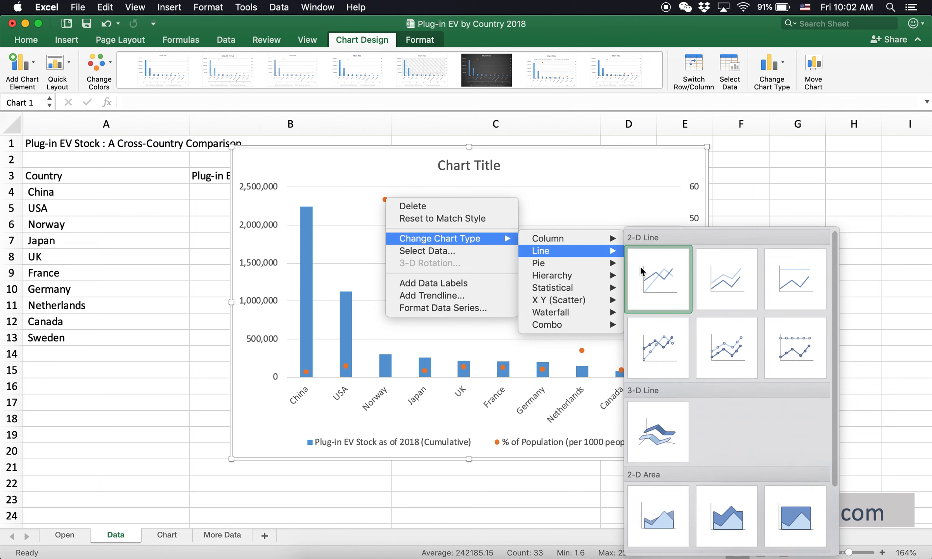
click(661, 346)
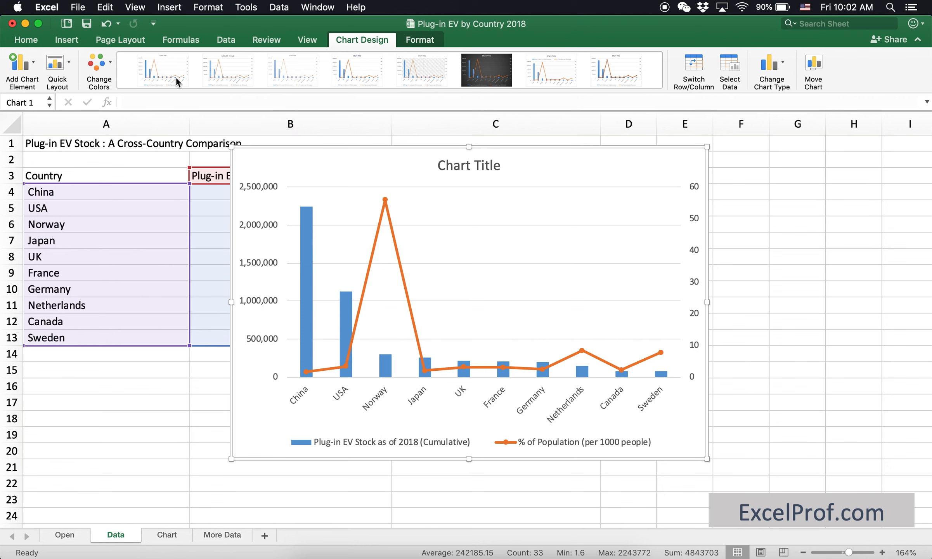
Add a primary vertical axis title to the chart reading "EV stock".
click(35, 69)
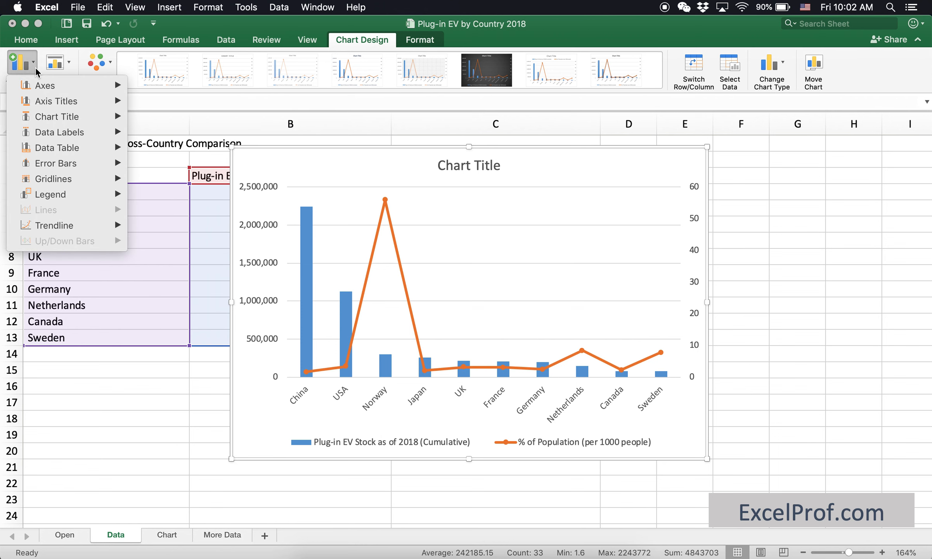
mouse_move(56, 106)
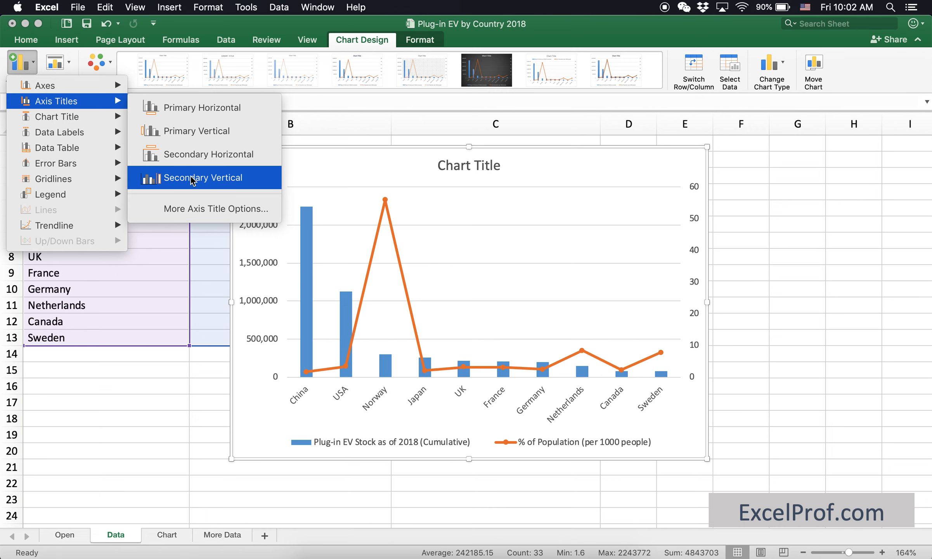
click(195, 137)
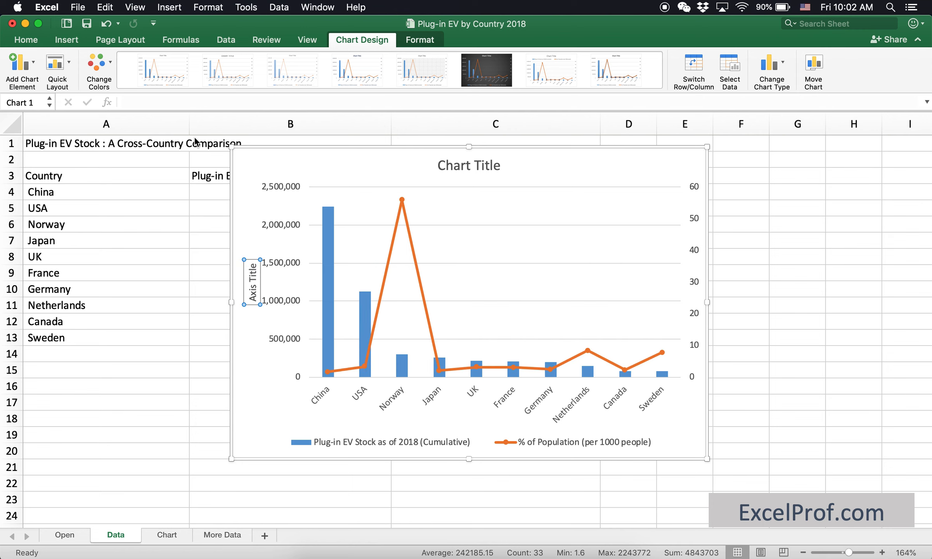
text(EV)
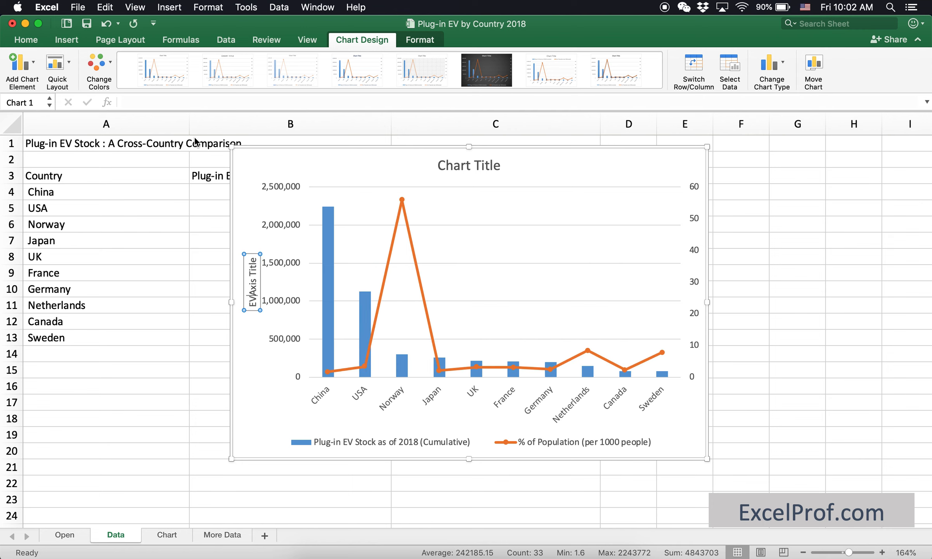
key(super+a)
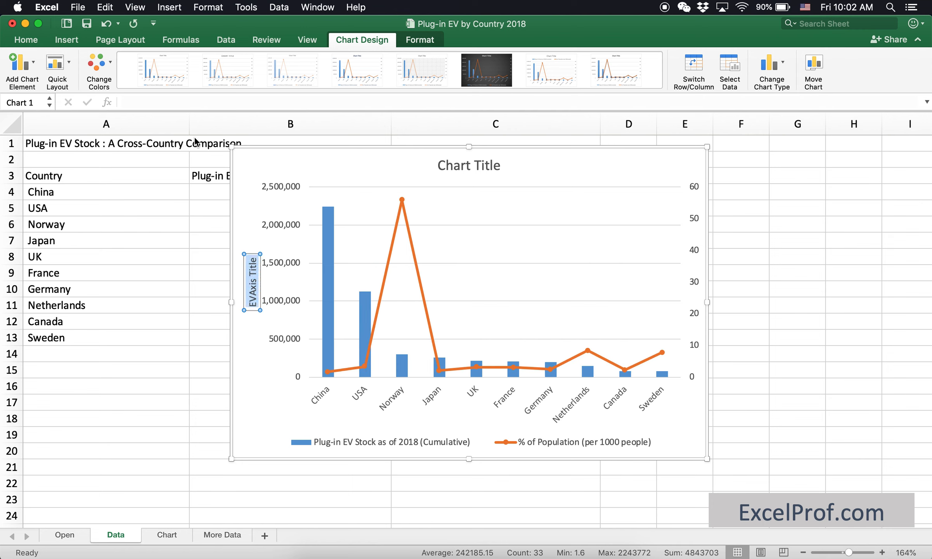
text(EV)
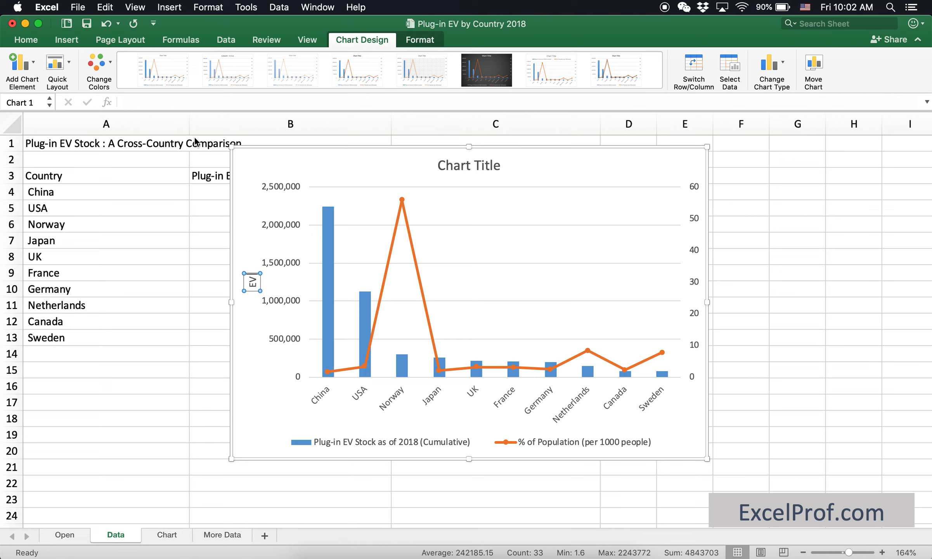
text( stock)
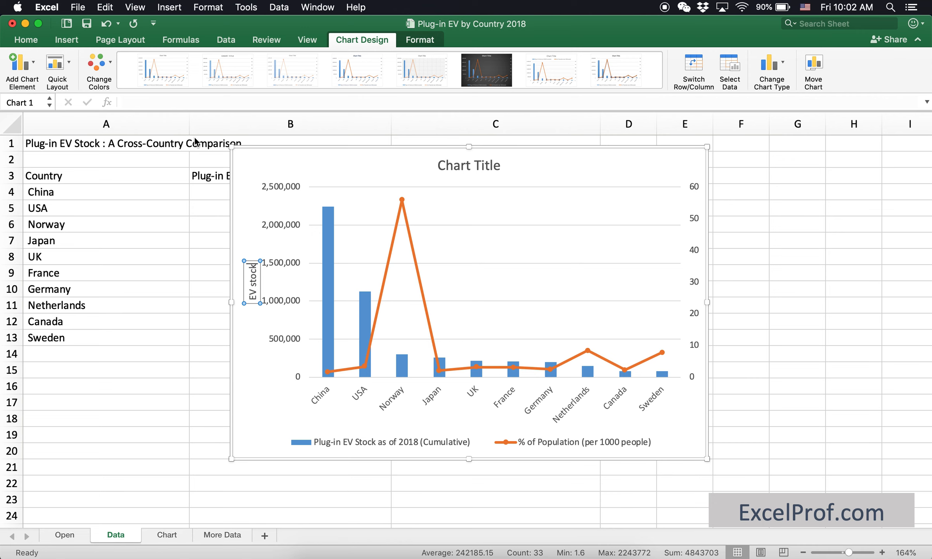
Add a secondary vertical axis title to the chart reading "% of population".
click(34, 66)
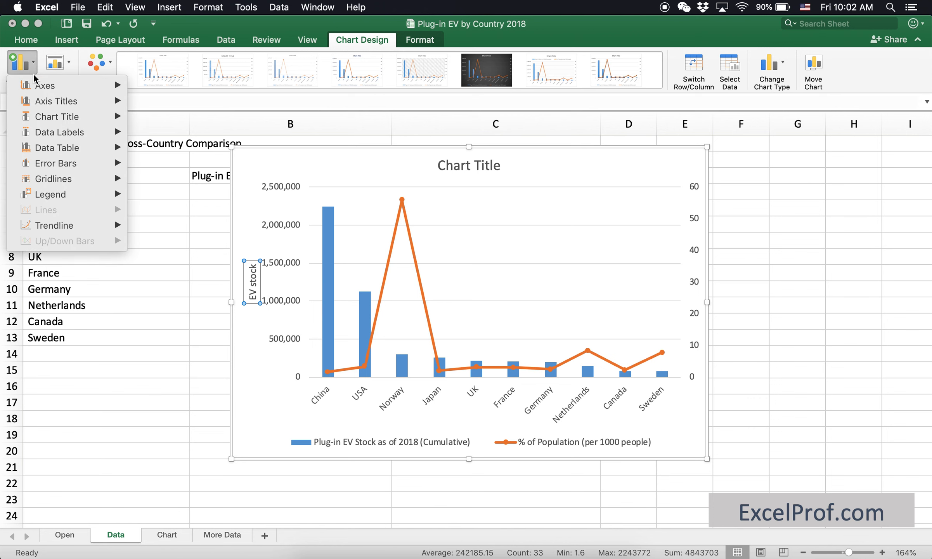
mouse_move(78, 103)
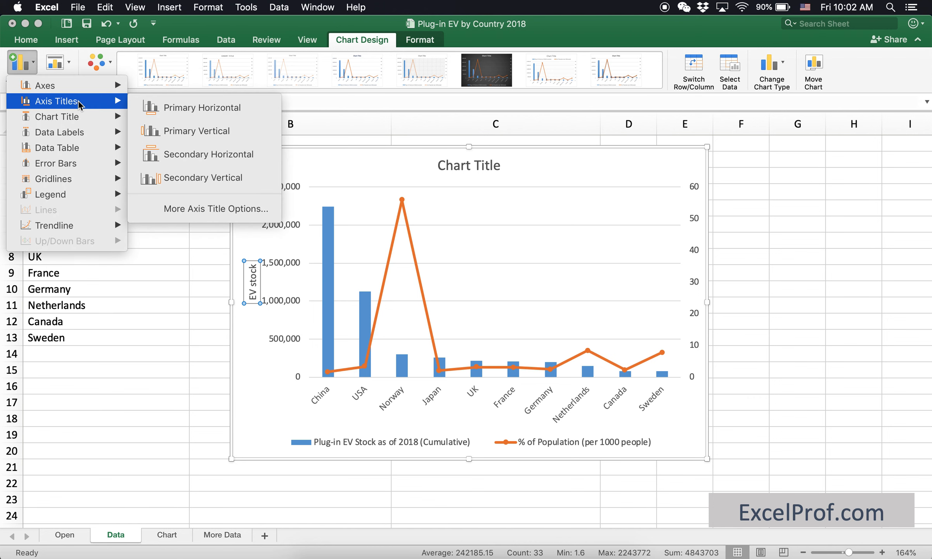
click(207, 179)
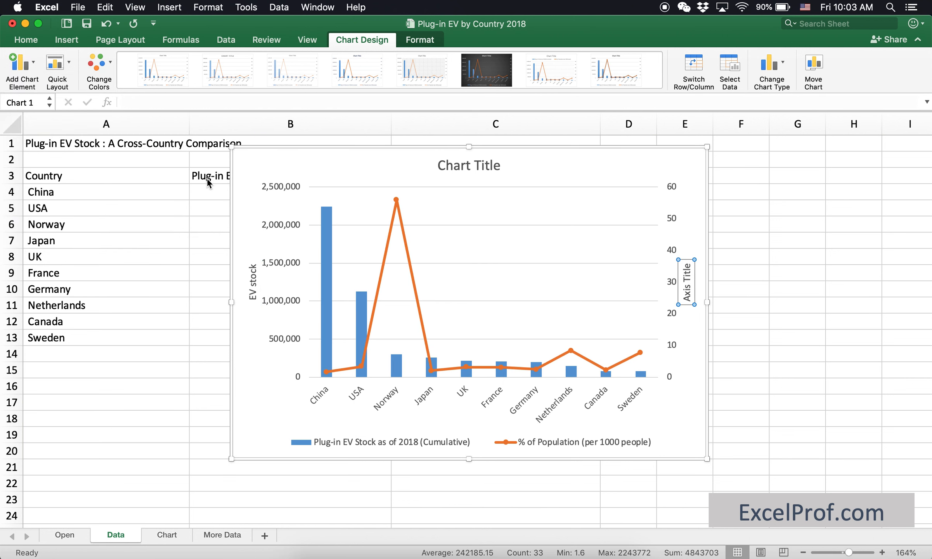
click(219, 103)
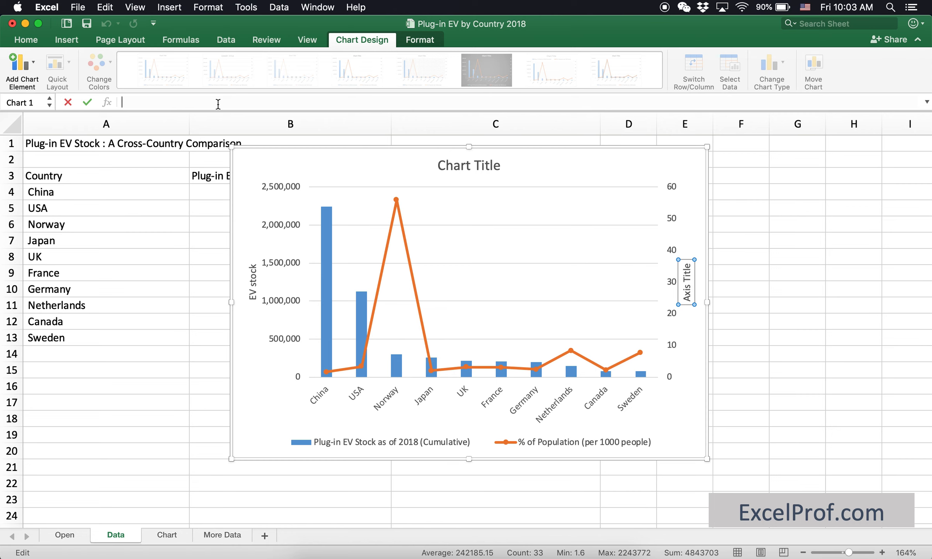
text(% of population)
key(Return)
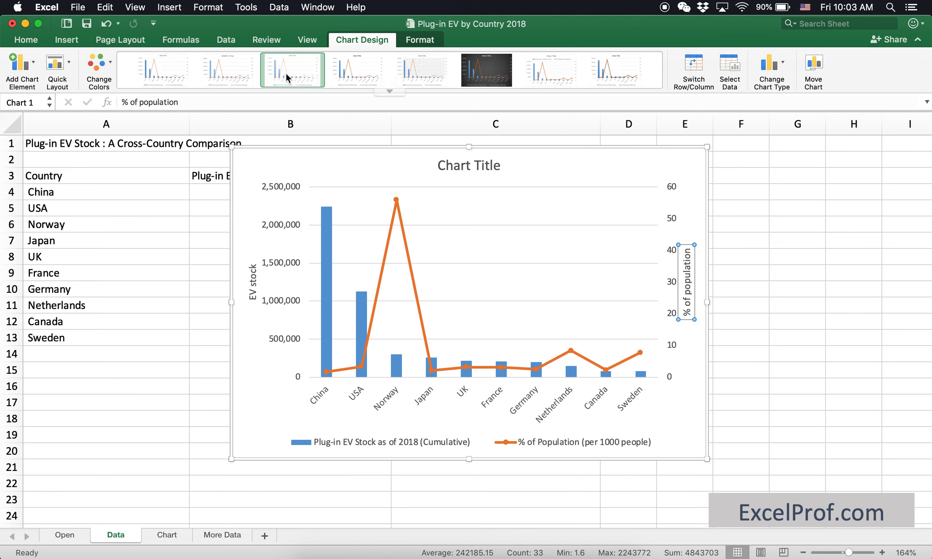
Change the chart title to "Plug-in EV by Country" and move the chart right so its left edge sits about midway across column B.
click(441, 166)
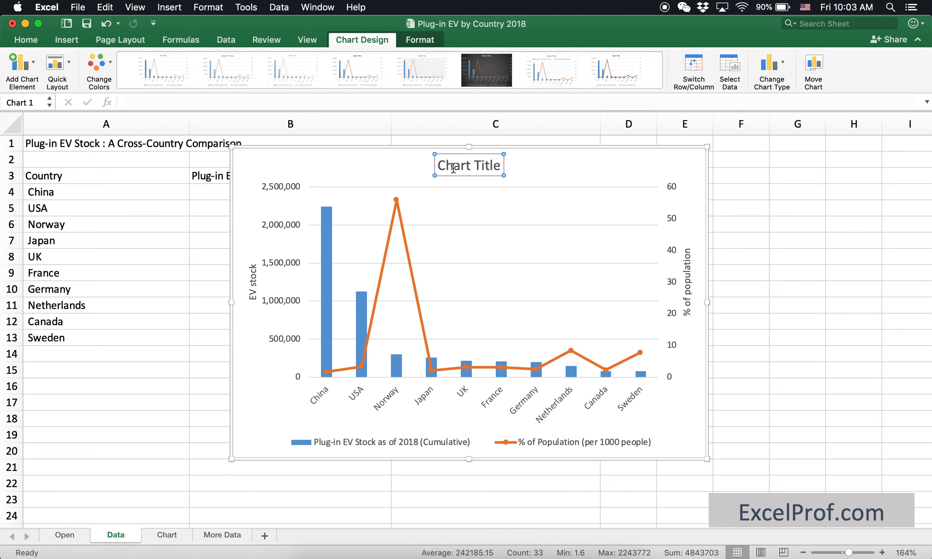
drag(441, 166, 504, 165)
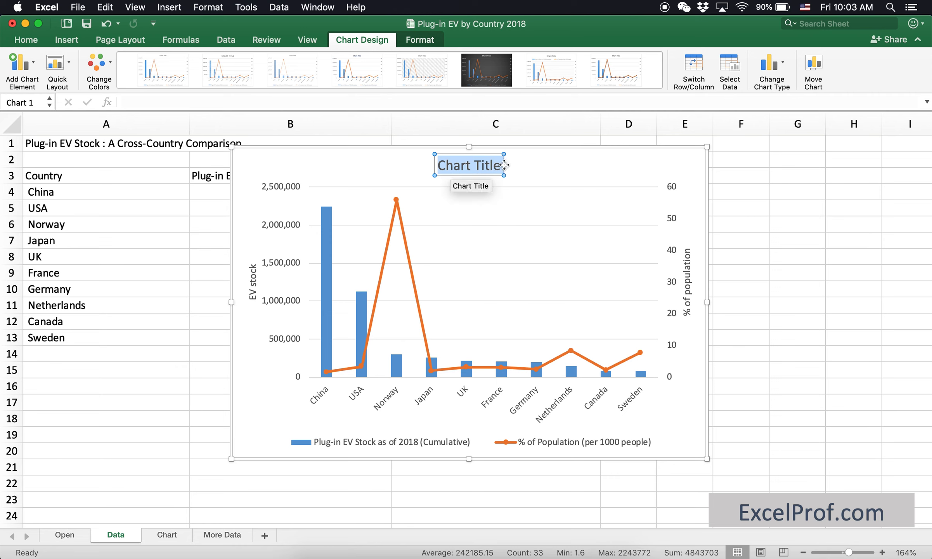
text(Plug)
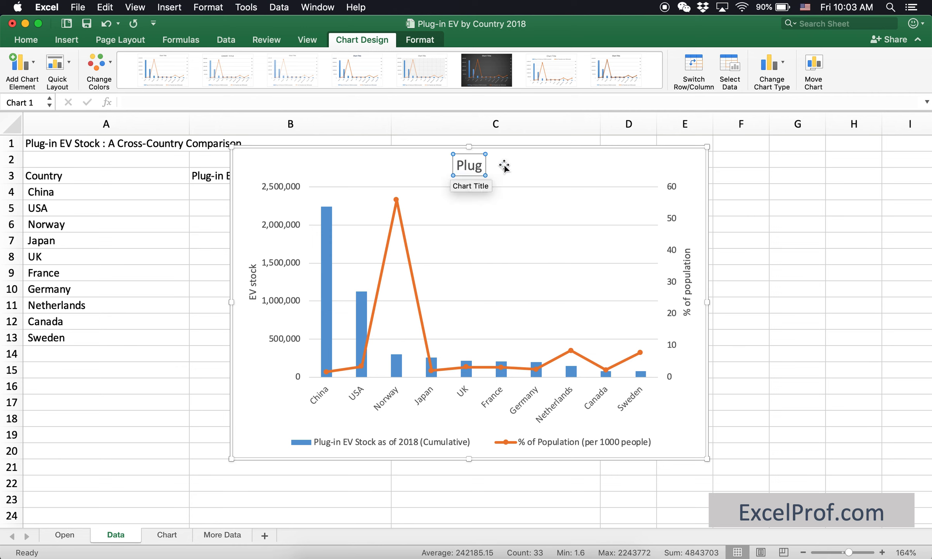
text(-in EV)
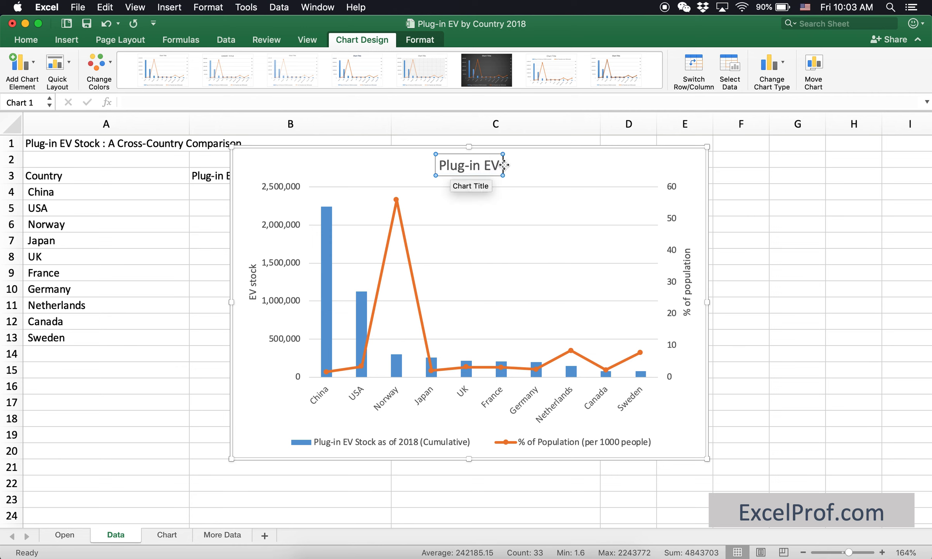
text( by)
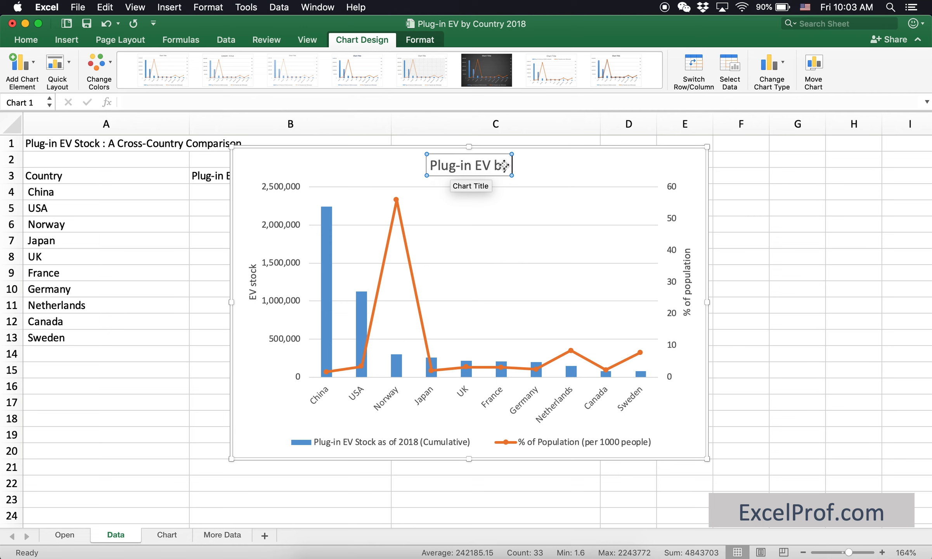
text( Country)
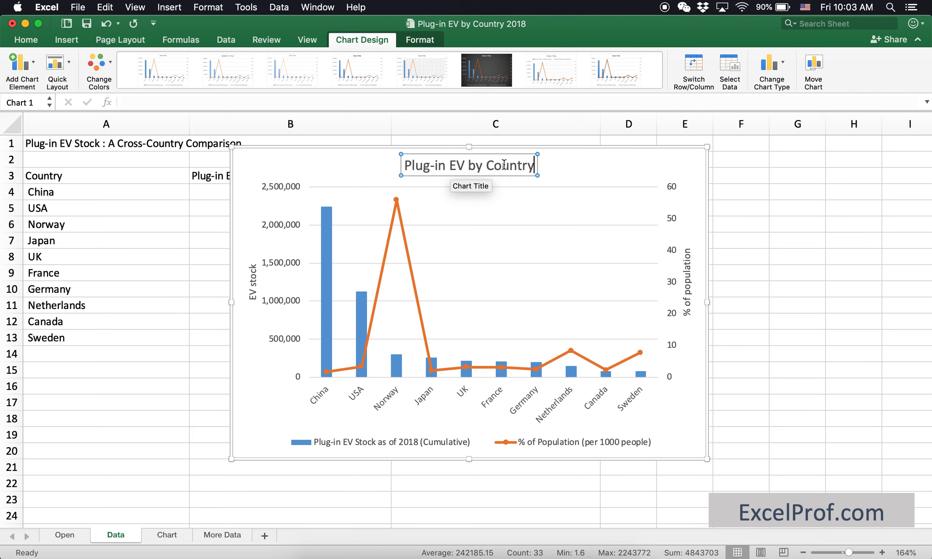
click(594, 152)
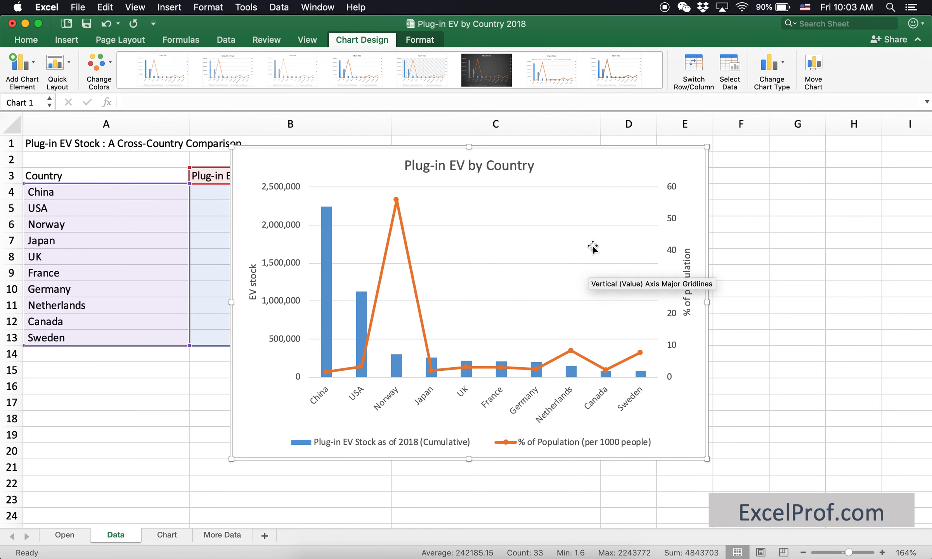
drag(589, 147, 644, 142)
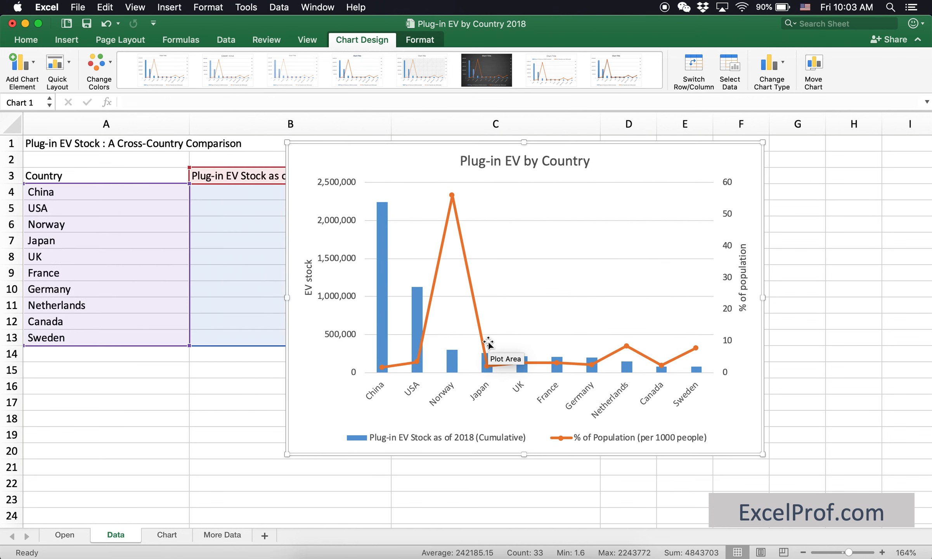